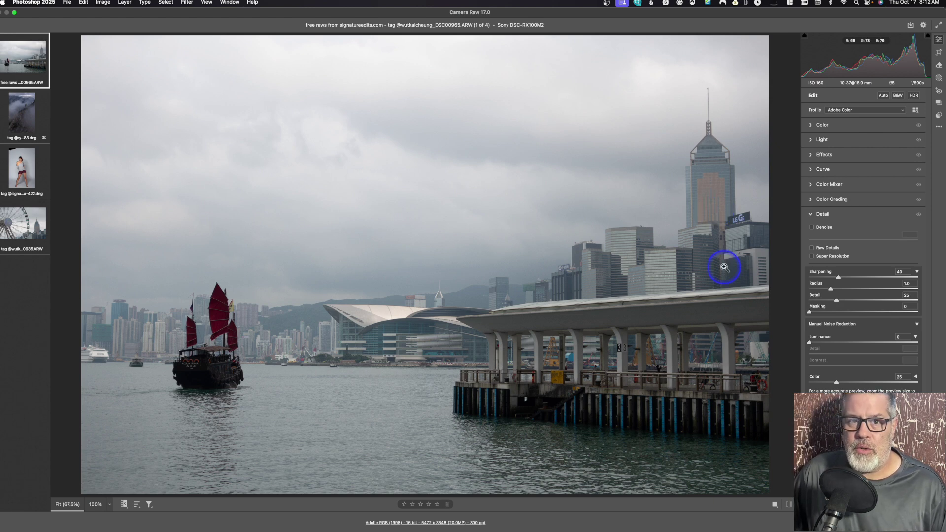
Step: Switch from the Edit panel to the Remove tool for the harbor junk-boat photo
left_click(939, 66)
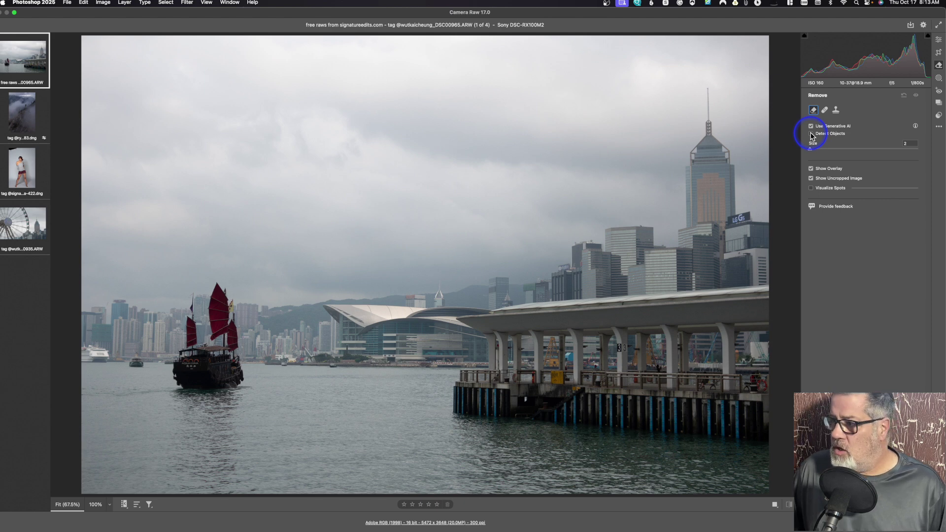
Step: Enable Detect Objects and brush over the red-sailed junk boat to mask it
left_click(811, 134)
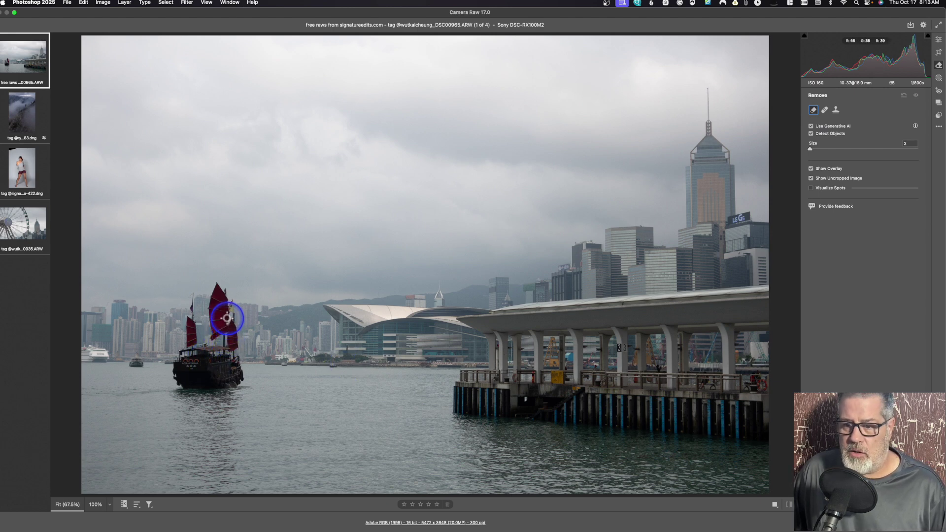
mouse_move(232, 298)
left_mouse_down()
mouse_move(224, 279)
mouse_move(188, 307)
mouse_move(165, 369)
mouse_move(174, 389)
mouse_move(239, 396)
mouse_move(250, 380)
mouse_move(237, 300)
left_mouse_up()
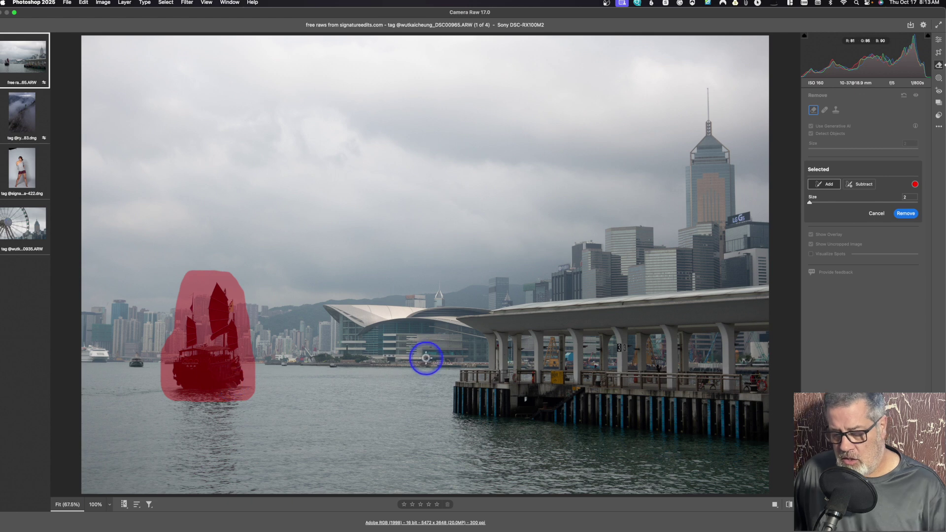
Step: Extend the mask along the boat's left and bottom, remove it, and preview the second variation
key("Return")
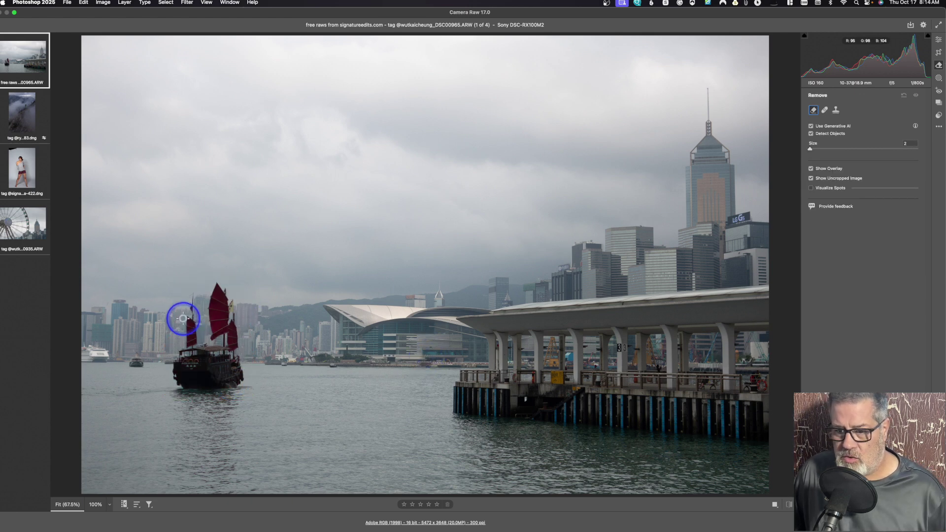
mouse_move(190, 343)
left_mouse_down()
mouse_move(178, 389)
mouse_move(242, 382)
mouse_move(228, 297)
mouse_move(215, 285)
mouse_move(210, 341)
mouse_move(197, 340)
mouse_move(194, 291)
left_mouse_up()
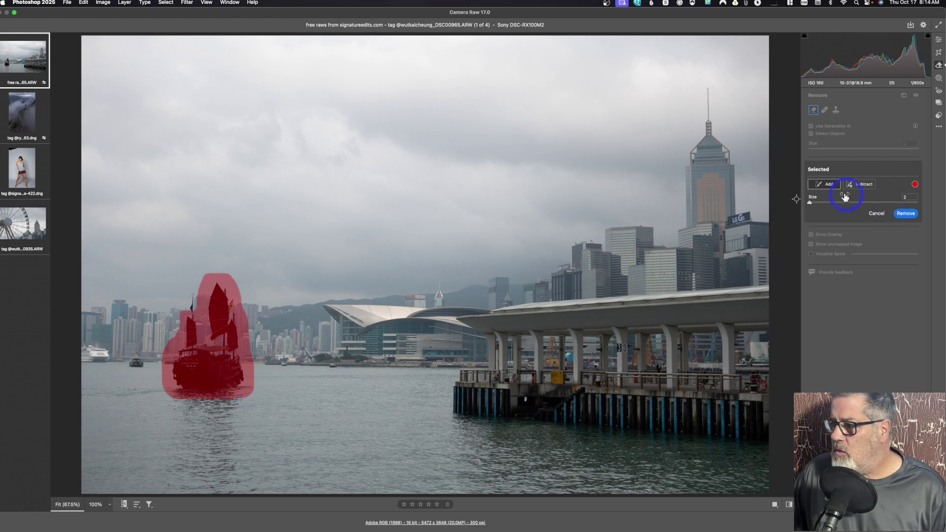
left_click(906, 213)
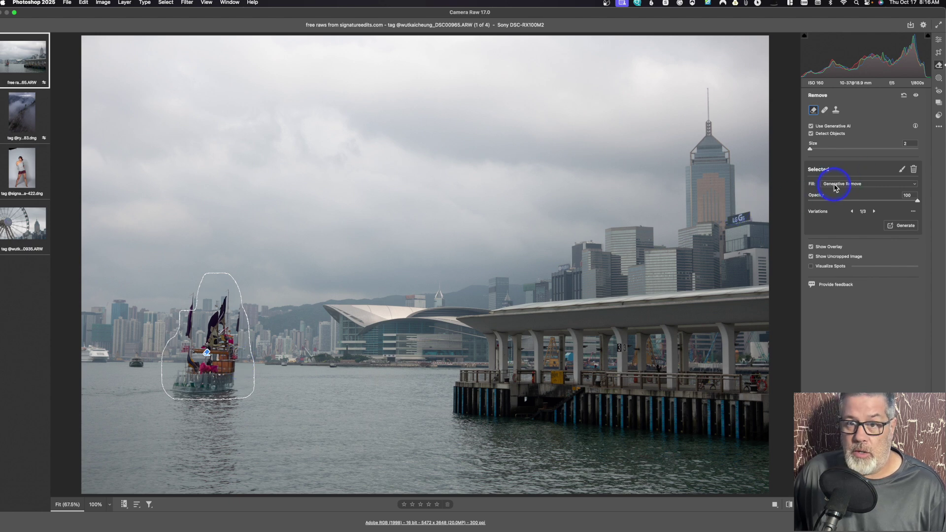
left_click(874, 211)
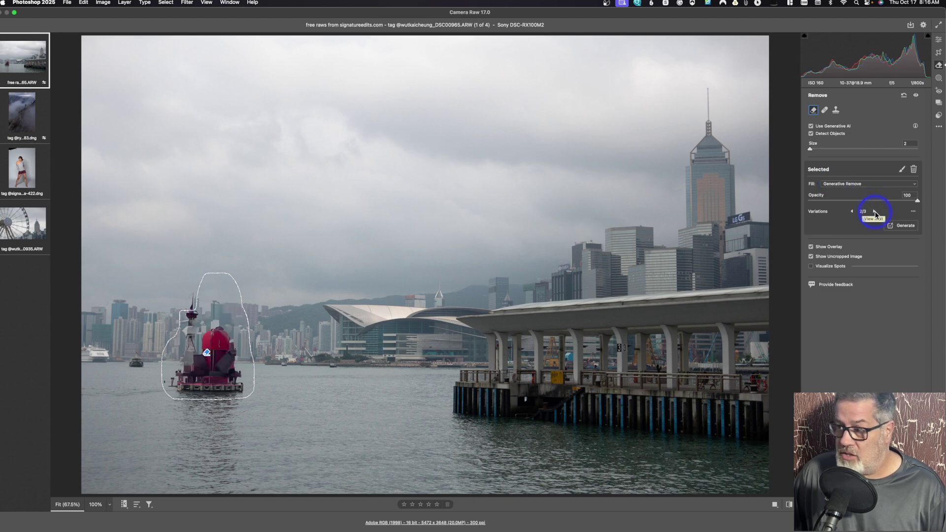
Step: Switch the fill from Generative Remove to Remove, then delete the removal spot over the boat
left_click(862, 183)
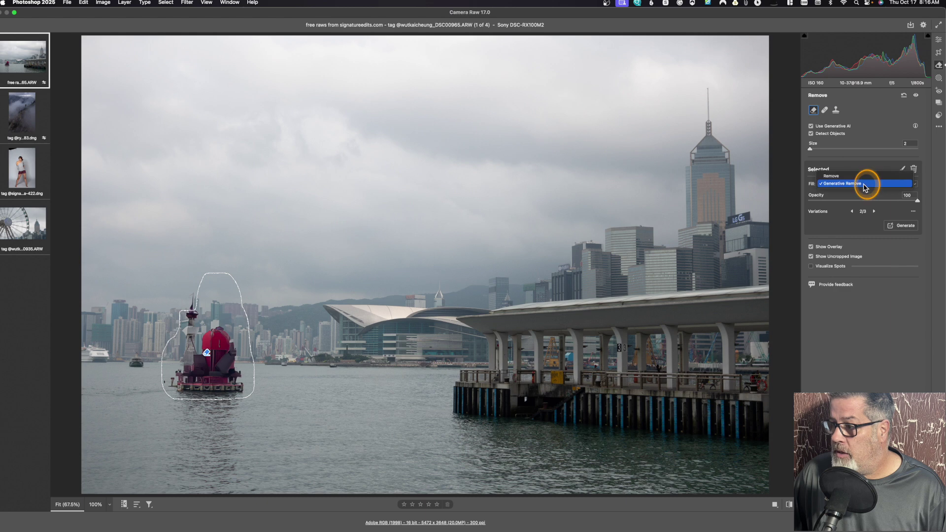
left_click(859, 183)
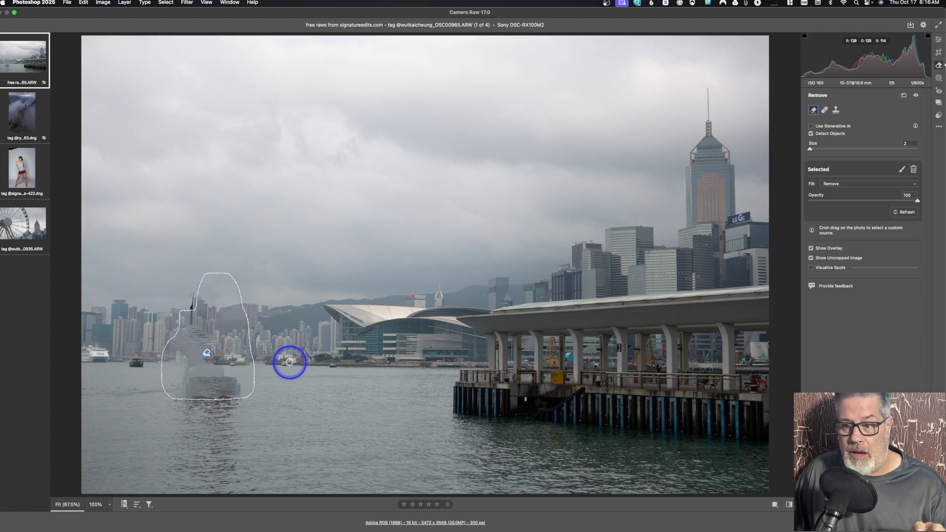
left_click(914, 169)
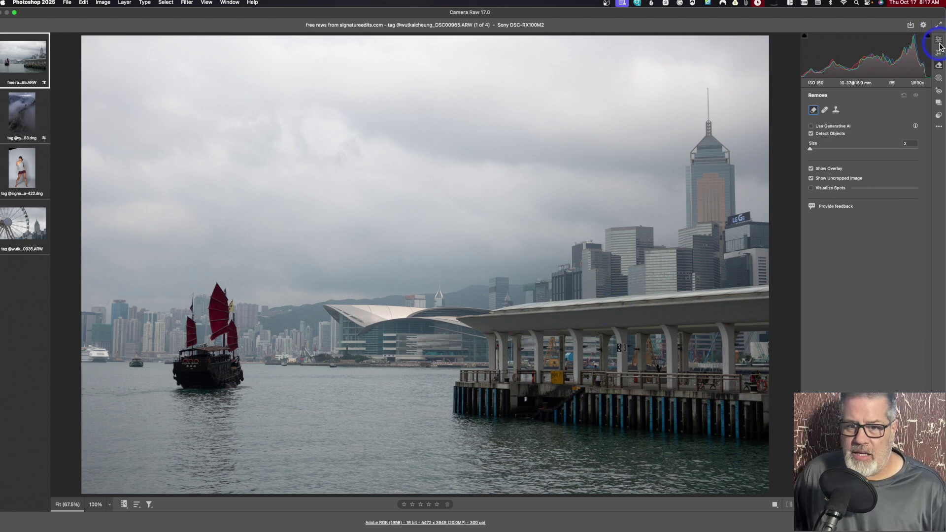
Step: Open the fourth filmstrip photo, DSC00935.ARW, showing the Ferris wheel
left_click(23, 225)
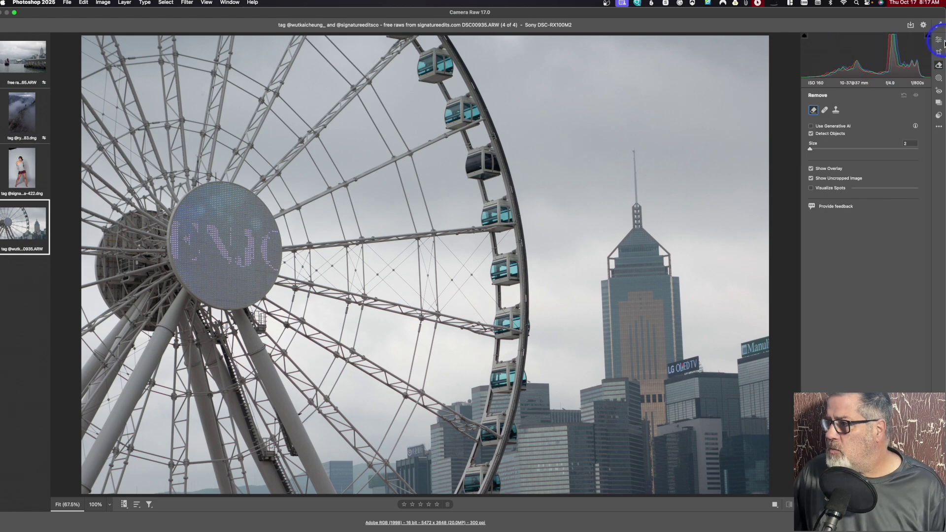
Step: In Crop & Expand, dismiss the Generative Expand popup and rotate the photo to a 2.72 angle
left_click(938, 52)
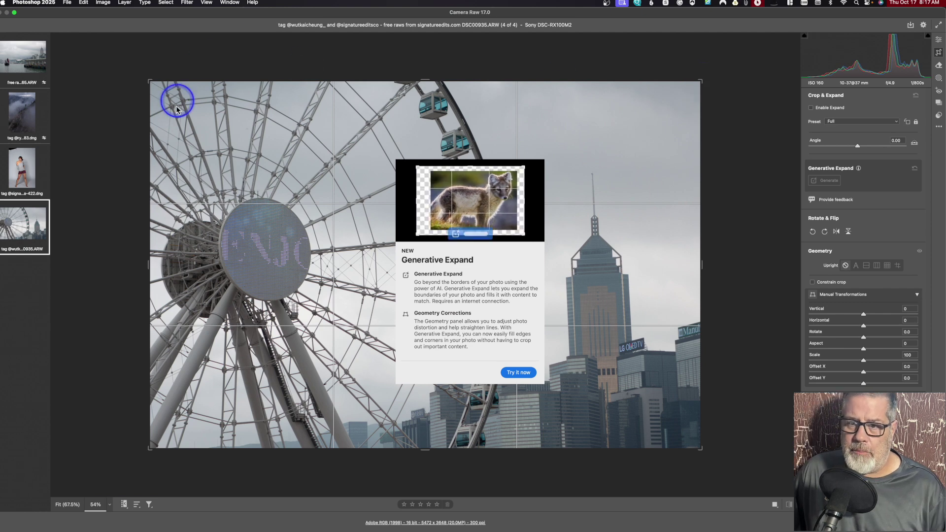
left_click(518, 373)
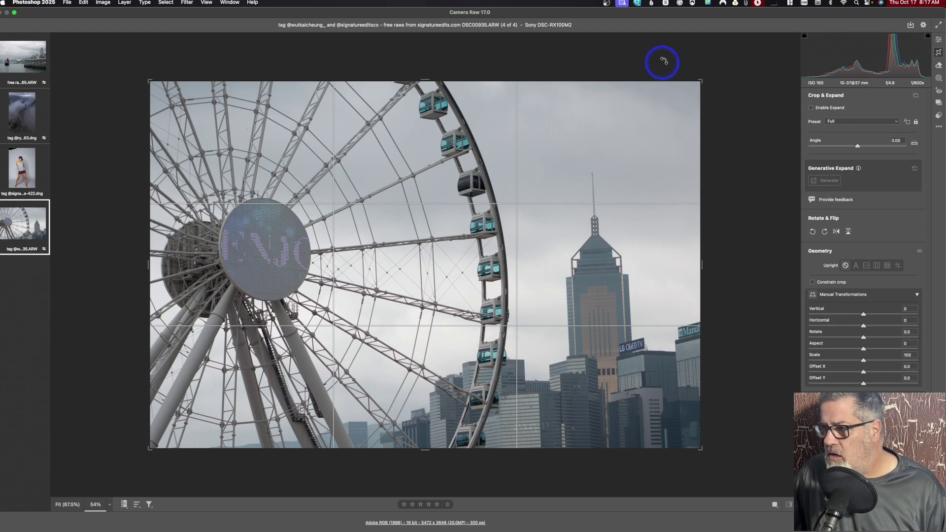
left_click_drag(714, 74, 718, 93)
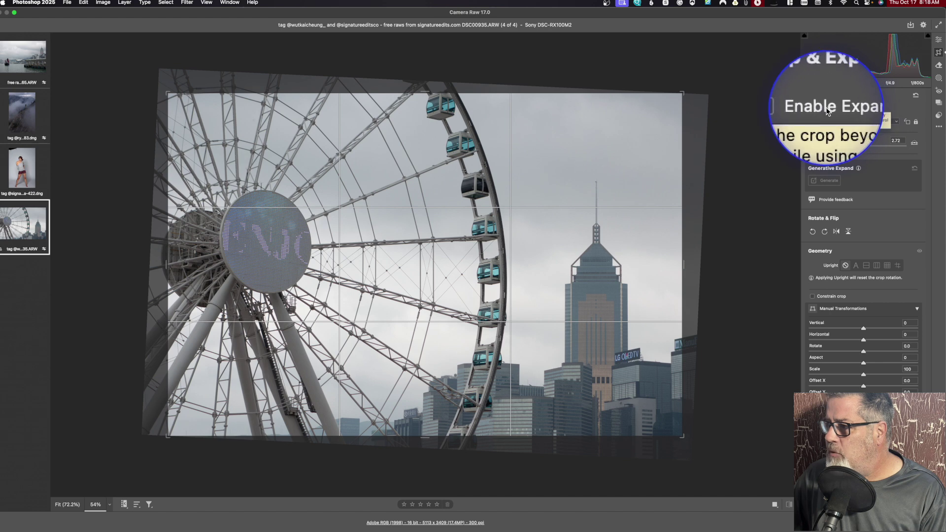
Step: Enable Expand, drag the crop's top-right corner past the photo, and generate the fill
left_click(811, 108)
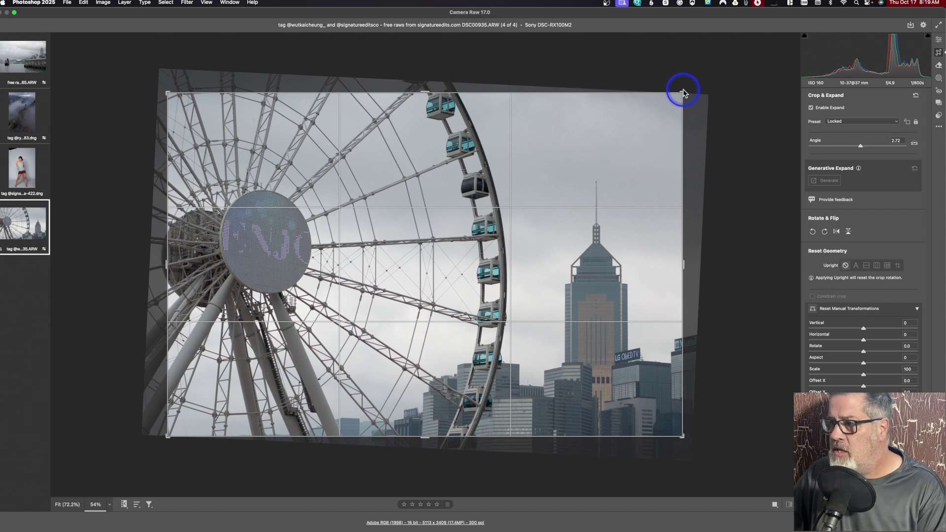
left_click_drag(683, 92, 703, 73)
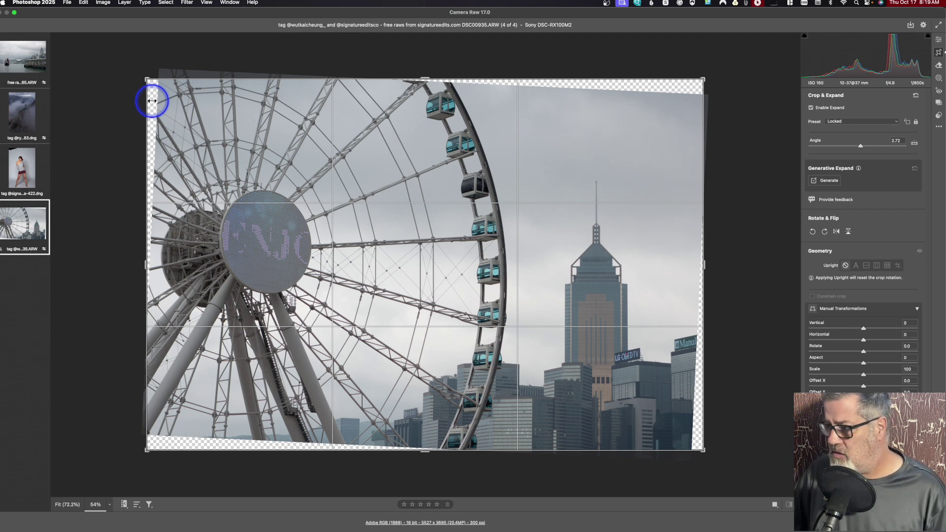
left_click(822, 183)
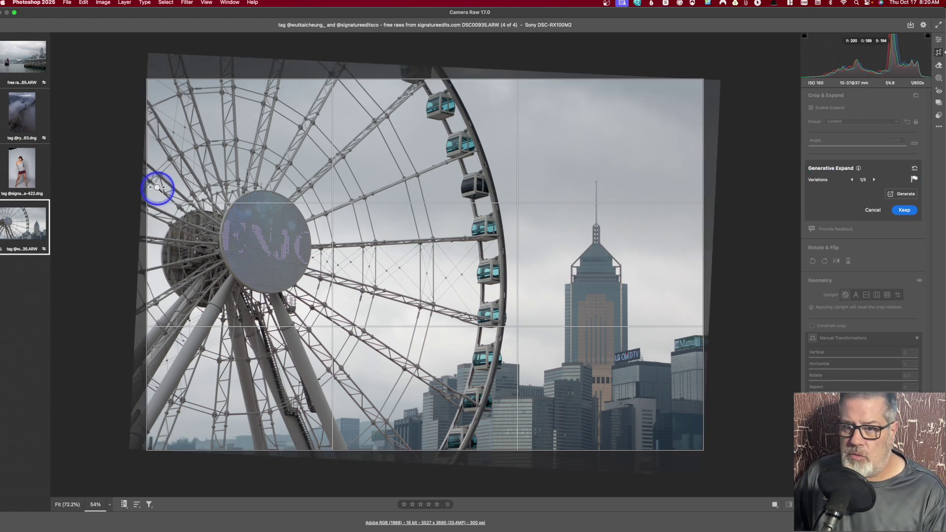
Step: Inspect the generated sky around the gondolas, compare the variations, and keep variation 2 of 3
left_click_drag(154, 105, 239, 213)
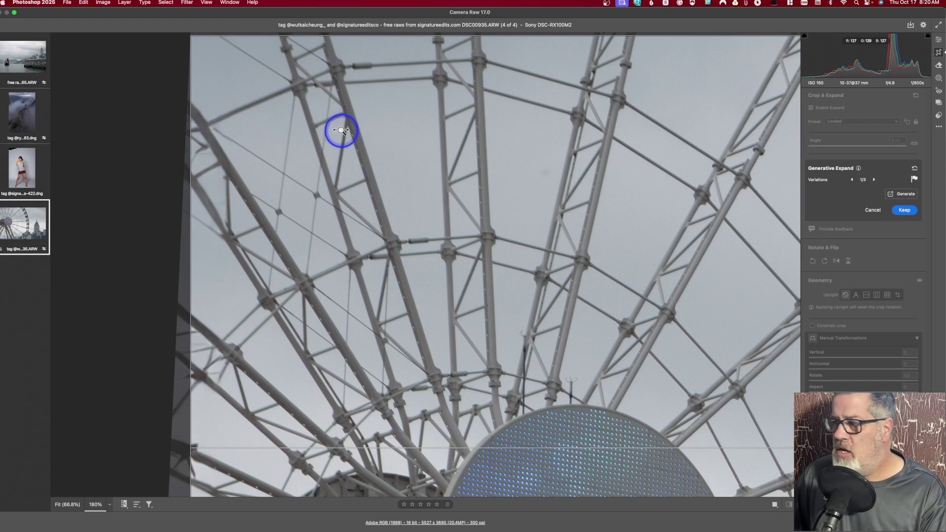
left_click_drag(699, 219, 142, 301)
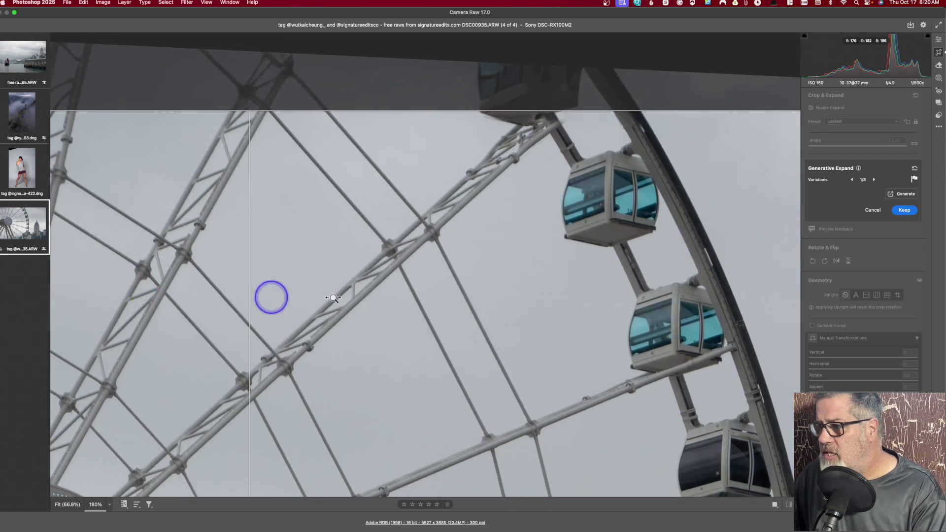
left_click_drag(785, 247, 544, 259)
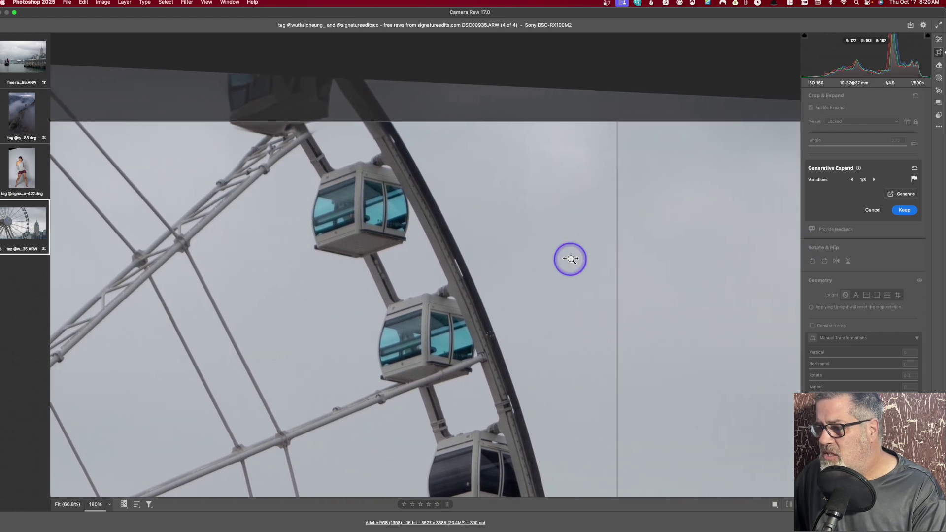
left_click_drag(763, 252, 294, 268)
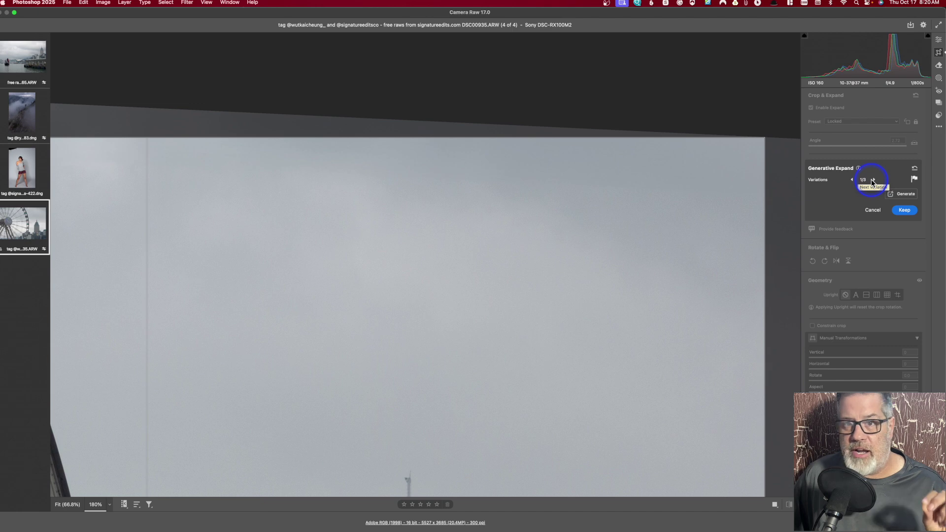
key("super+0")
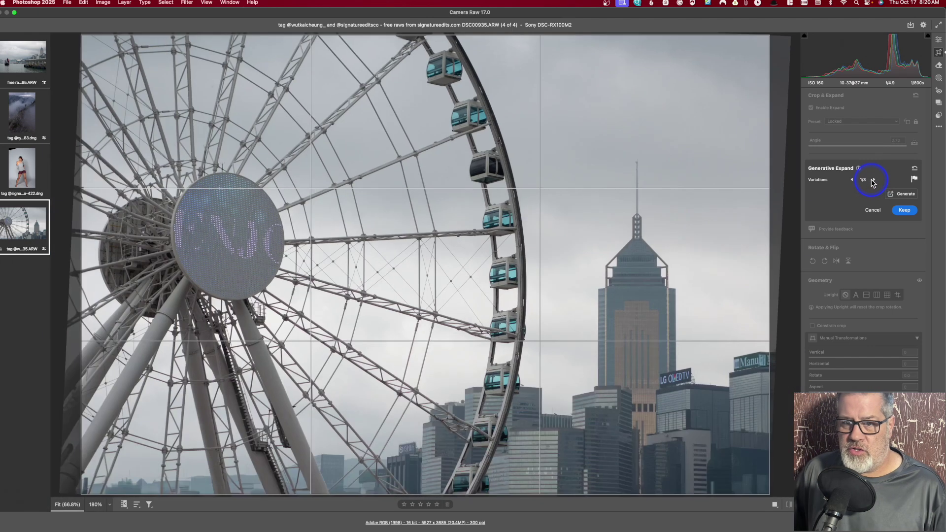
left_click(872, 181)
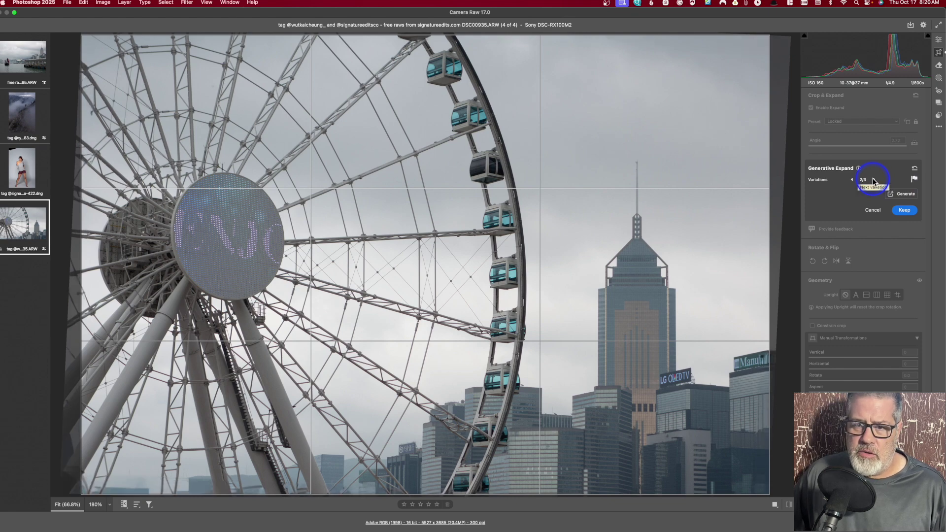
left_click(872, 181)
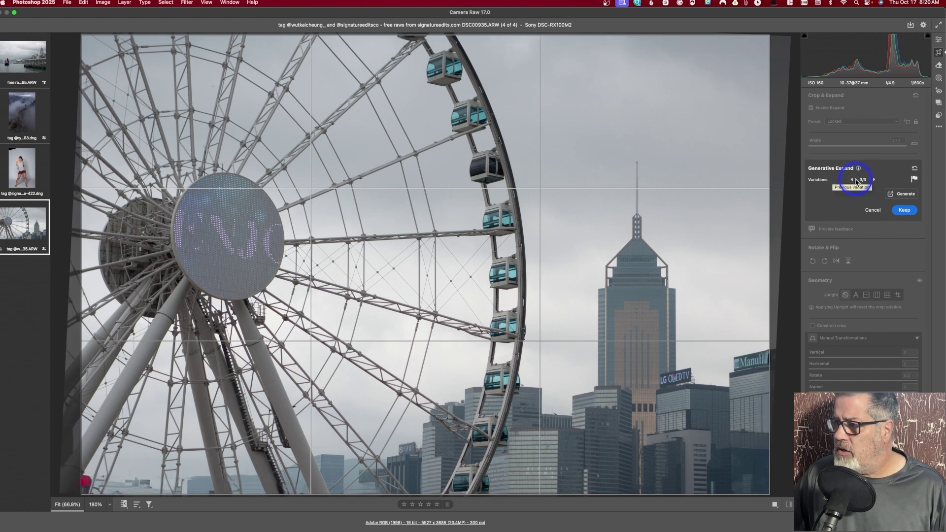
left_click(855, 179)
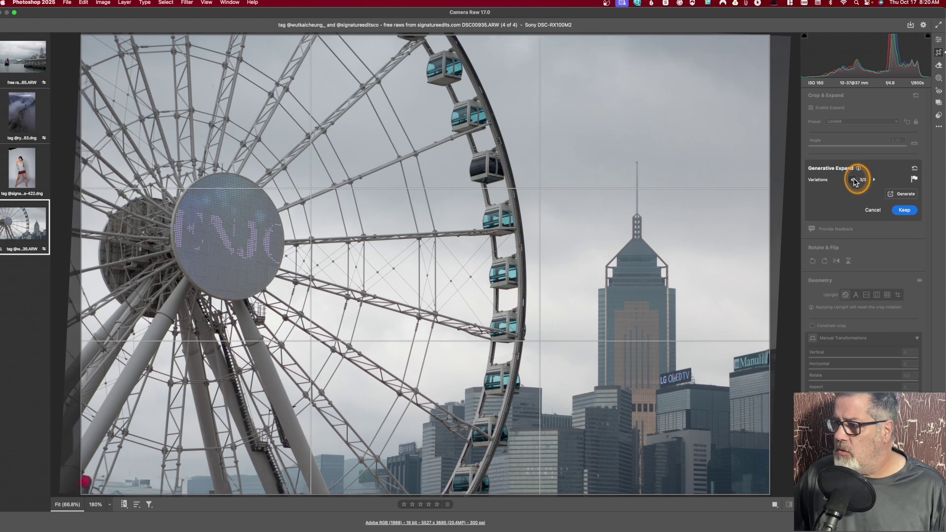
left_click(904, 210)
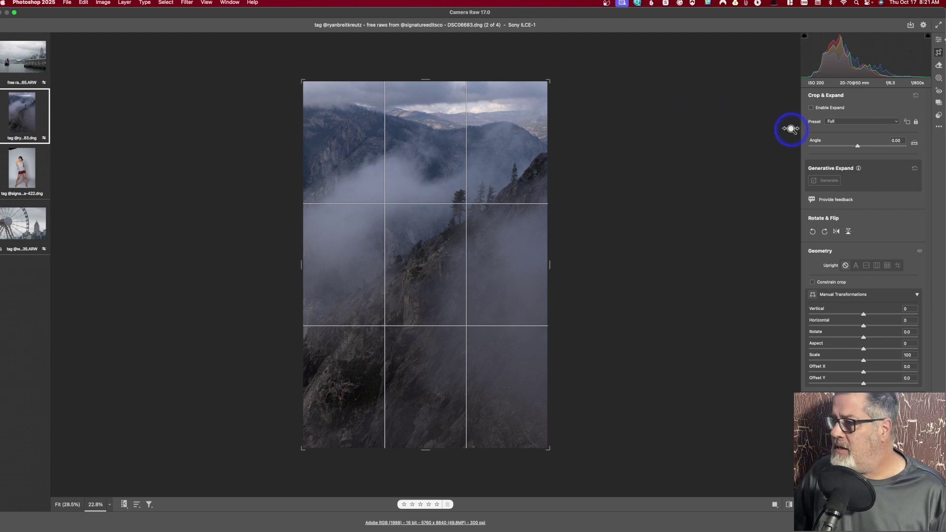
Step: Close Crop & Expand and return to the Edit panel for the misty mountain photo
left_click(940, 40)
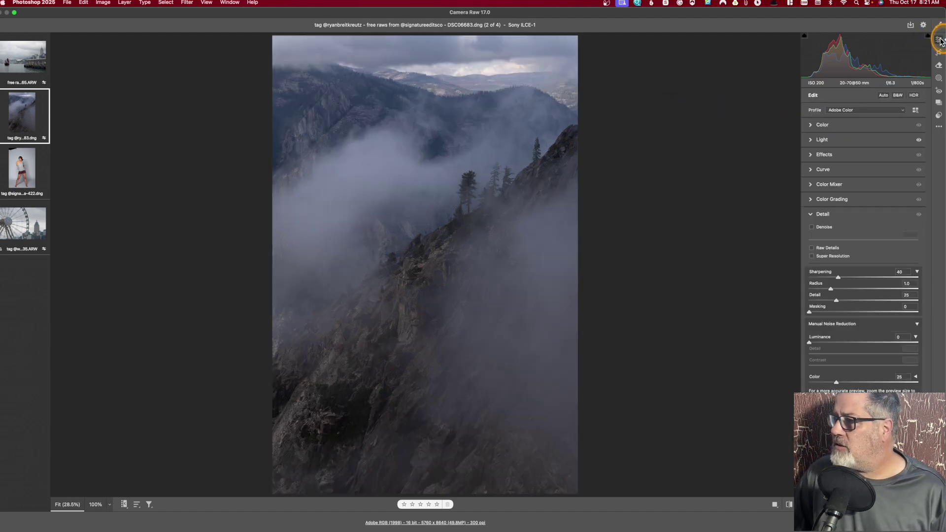
Step: Change the mountain photo's profile from Adobe Color to Adobe Landscape, then reopen the profile list
left_click(835, 111)
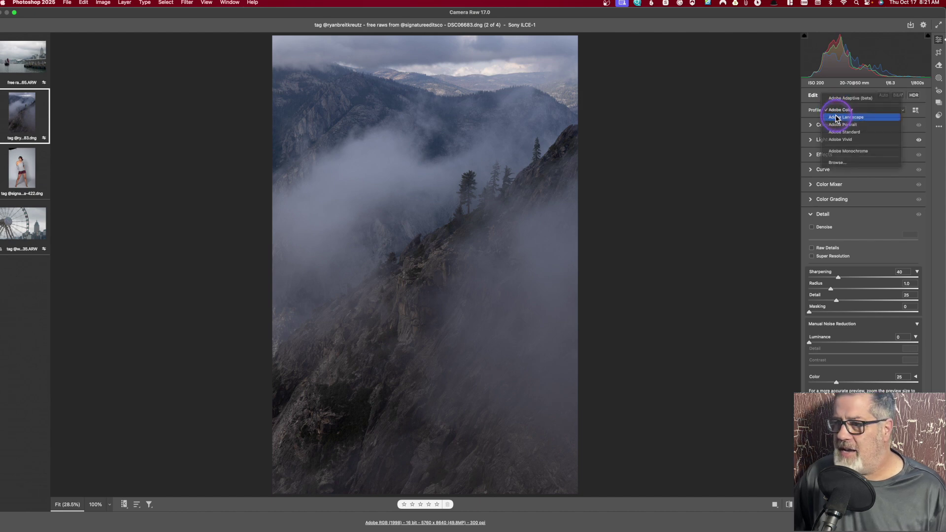
left_click(836, 119)
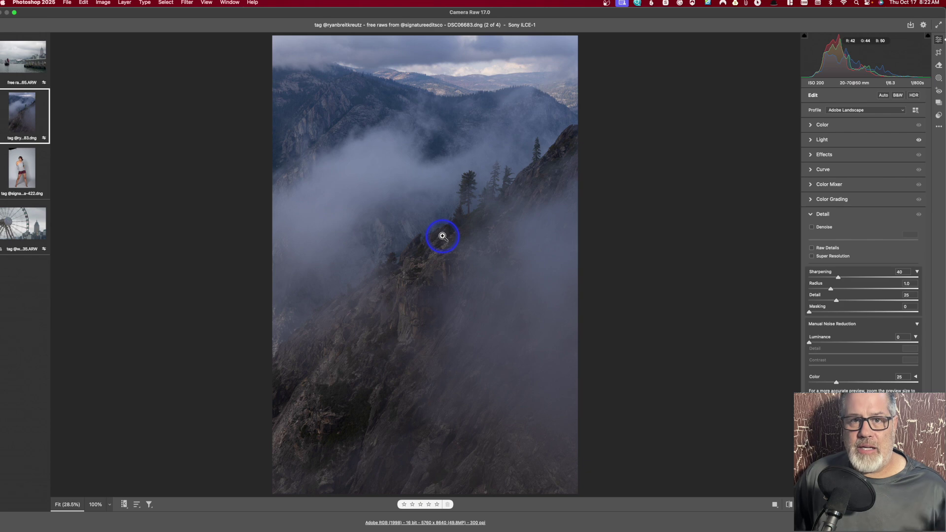
left_click(854, 110)
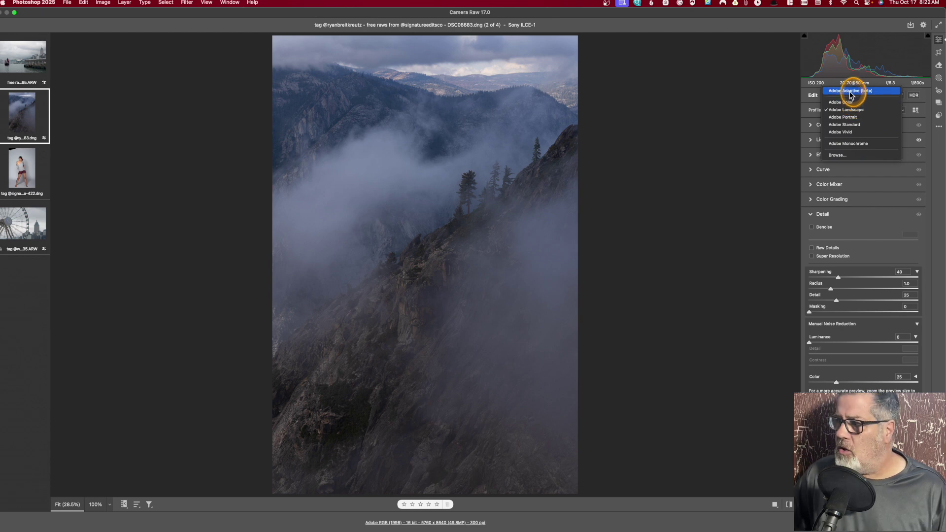
Step: Give the misty mountain photo the Adobe Adaptive (beta) profile and reduce its Amount to 40
left_click(851, 92)
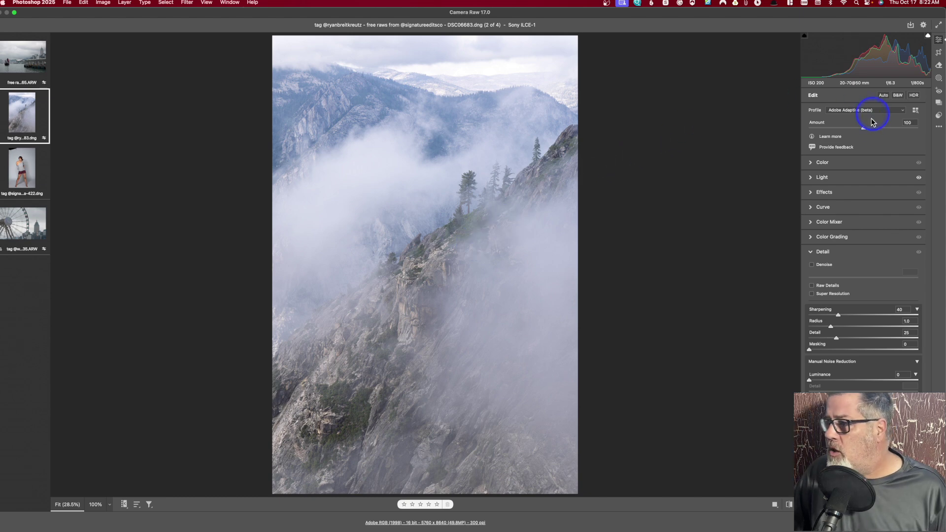
left_click_drag(864, 131, 834, 131)
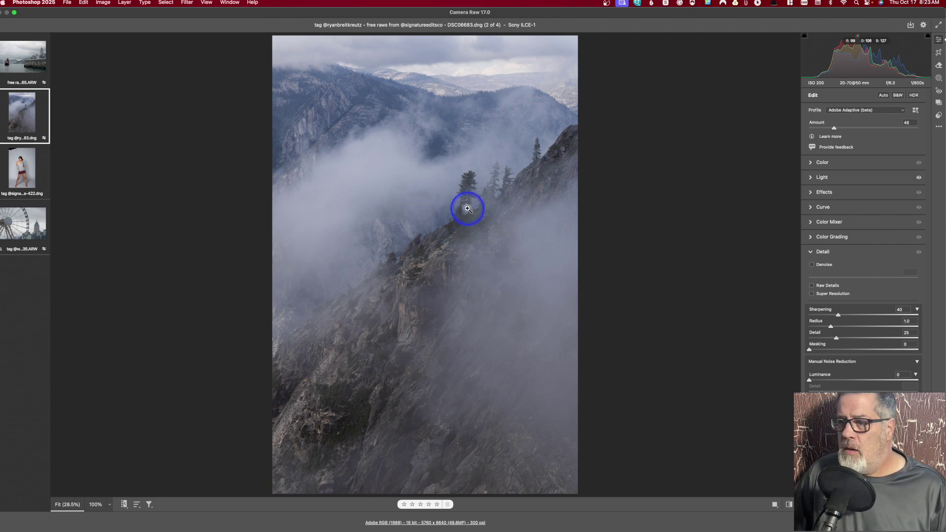
left_click_drag(834, 128, 831, 129)
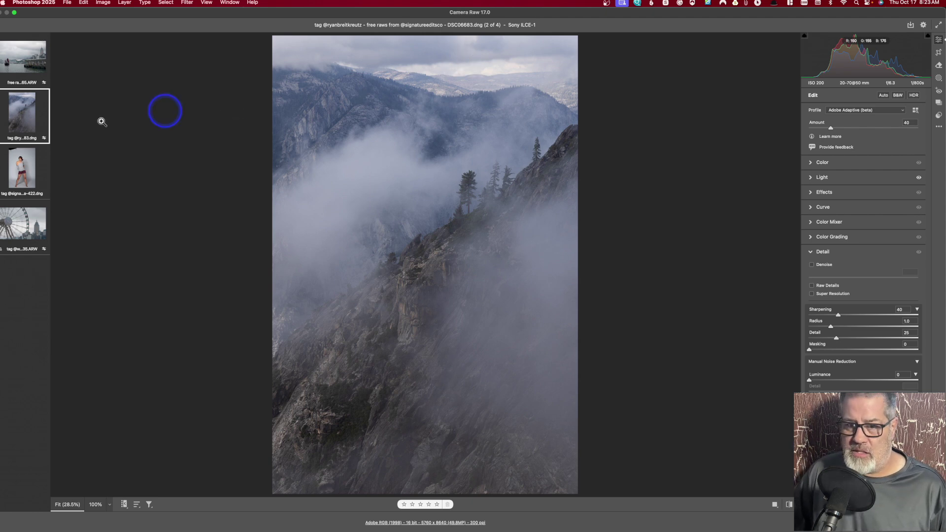
Step: Apply Adobe Adaptive (beta) at full amount to the studio portrait, then bring up the ferris wheel photo
left_click(22, 167)
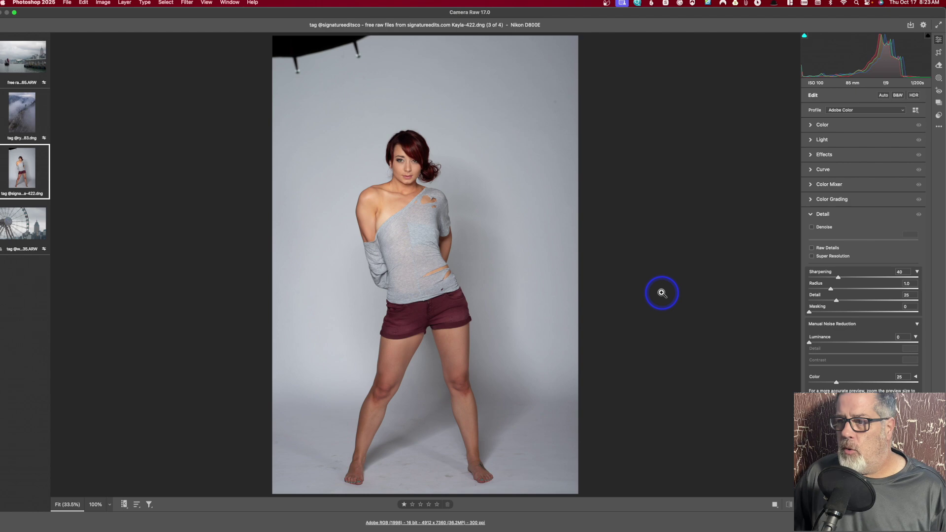
left_click(883, 95)
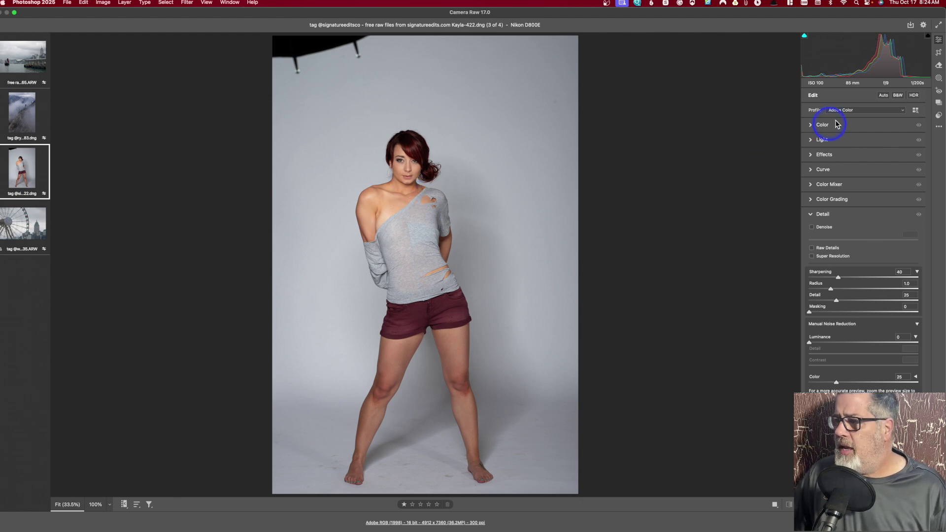
left_click(855, 110)
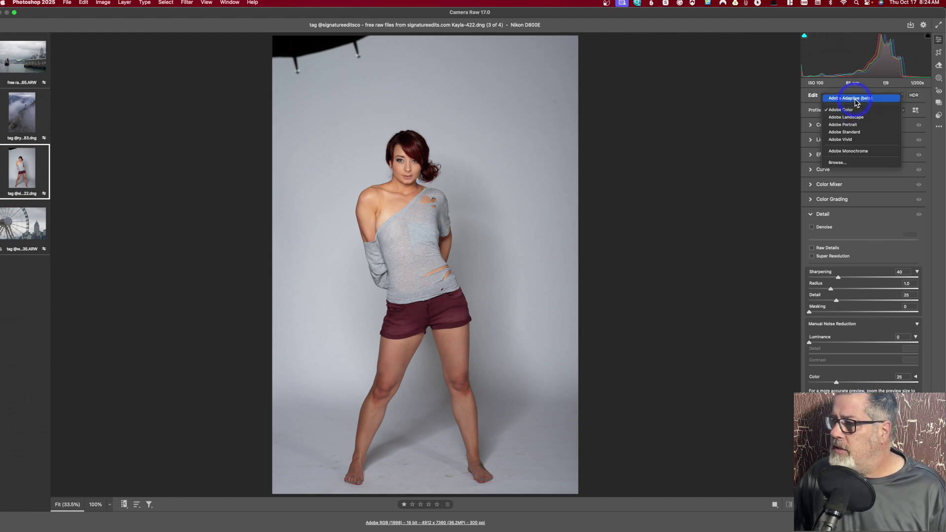
left_click(854, 98)
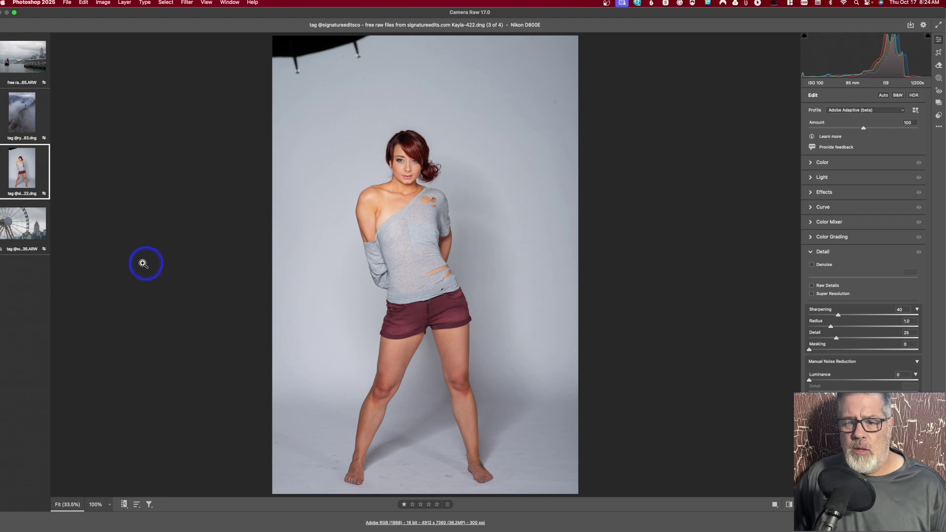
left_click(25, 224)
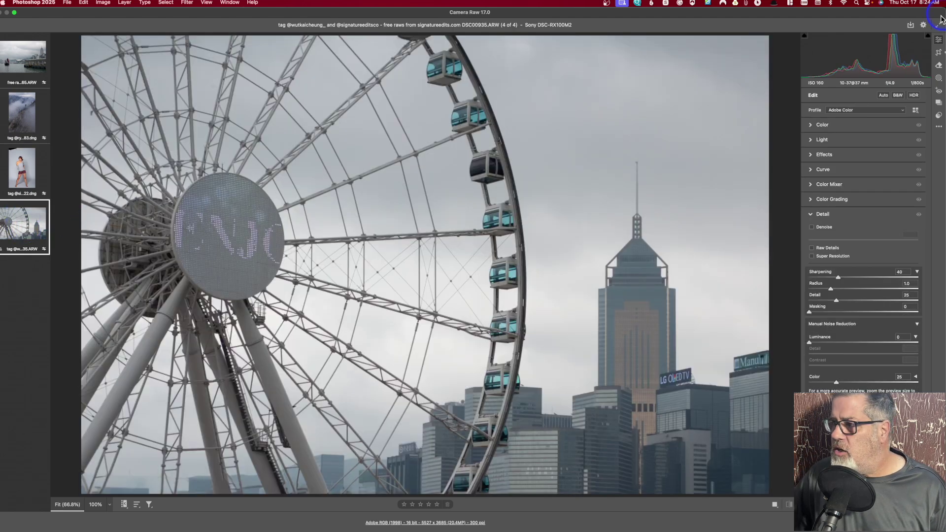
Step: Set the ferris wheel photo's profile to Adobe Adaptive (beta) at Amount 100, then select the harbour photo
left_click(855, 109)
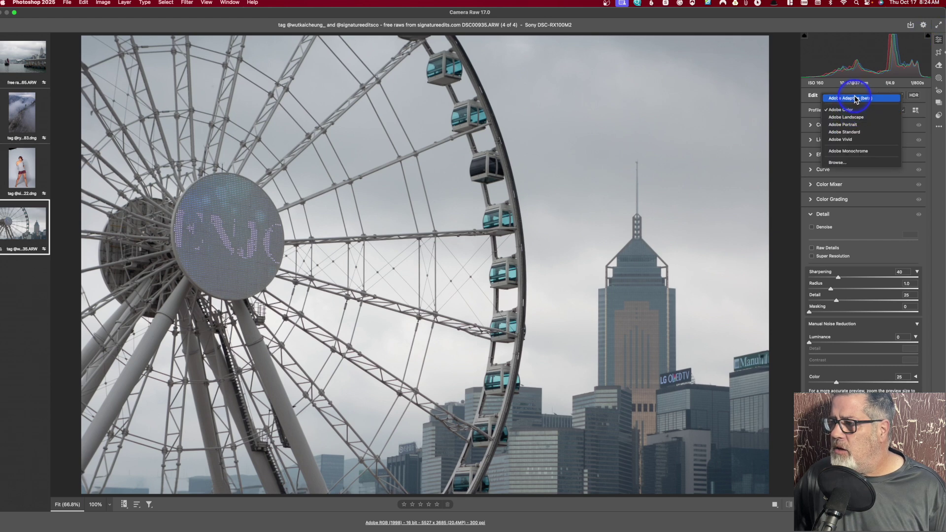
left_click(850, 98)
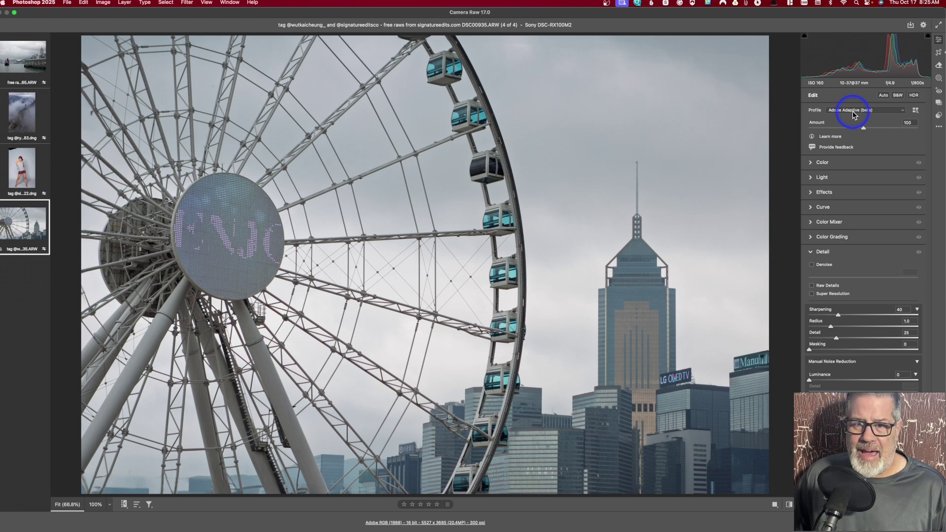
left_click(16, 62)
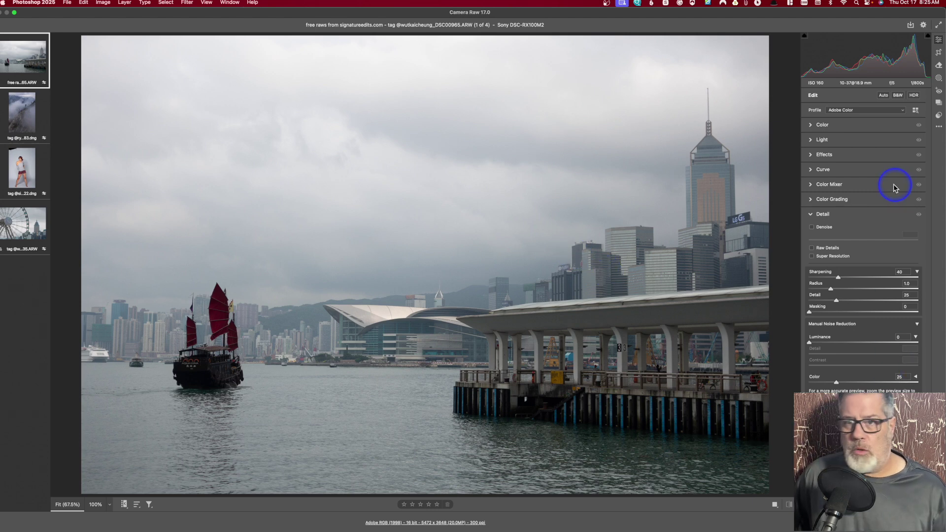
Step: Dismiss the photo settings' more-options menu unused and open Camera Raw Preferences
left_click(937, 128)
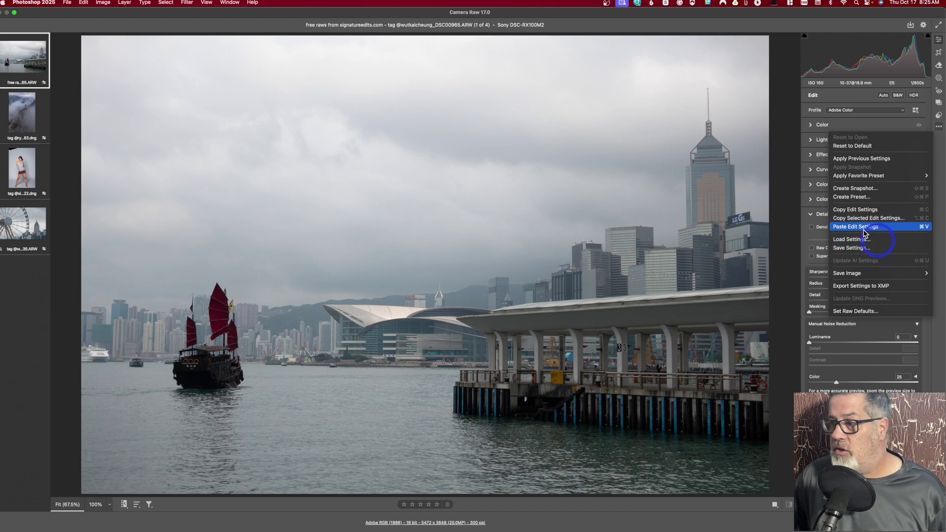
left_click(792, 58)
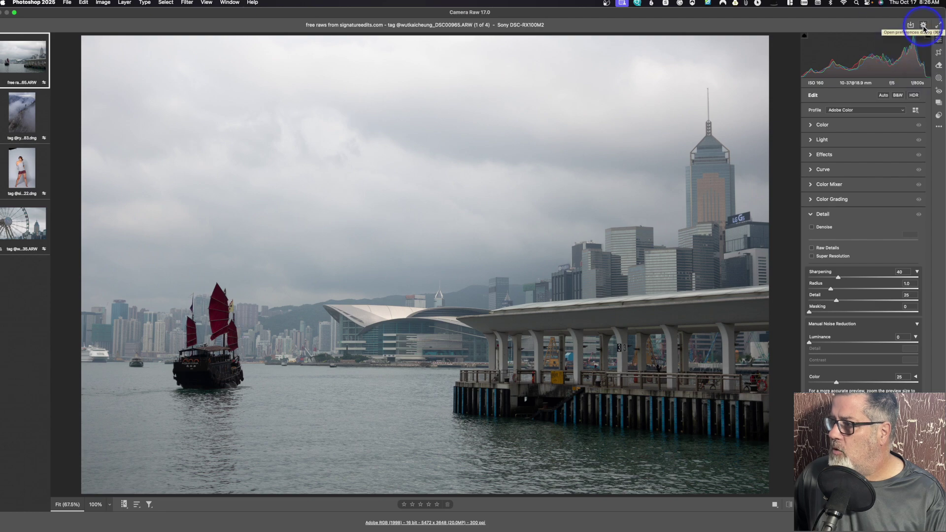
left_click(923, 26)
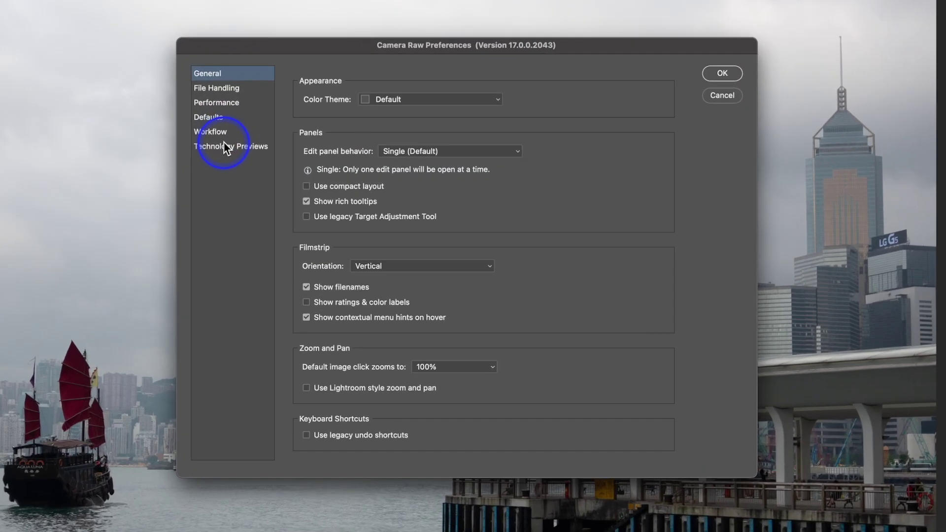
left_click(224, 145)
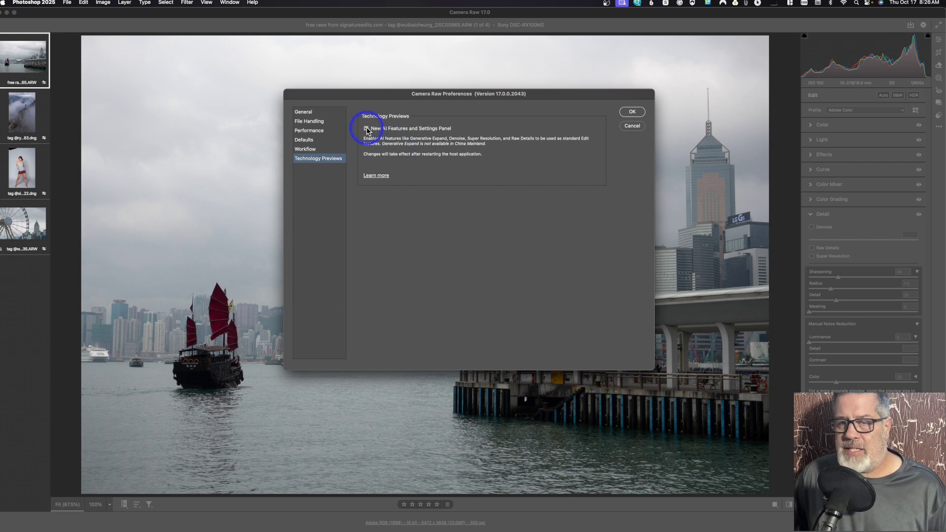
left_click(632, 112)
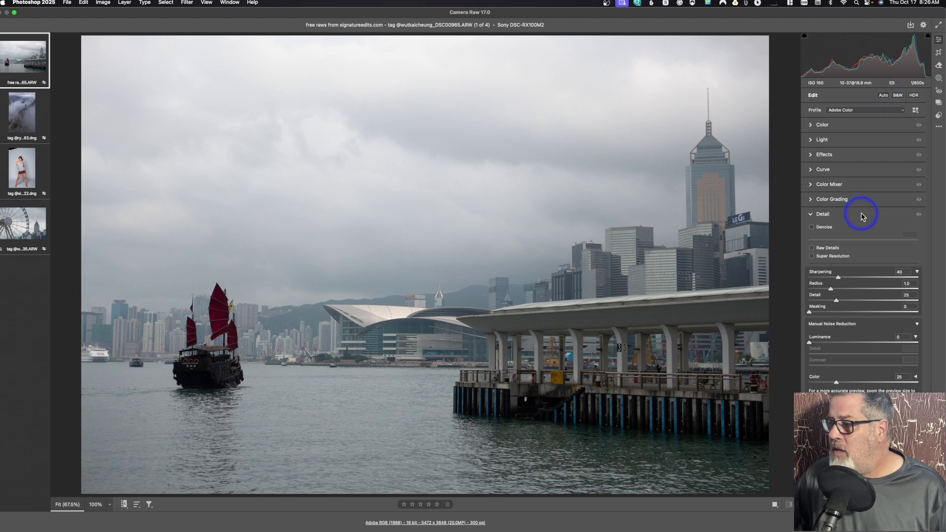
Step: Enable Denoise on the harbour photo and lower its amount from 50 to 39
left_click(822, 227)
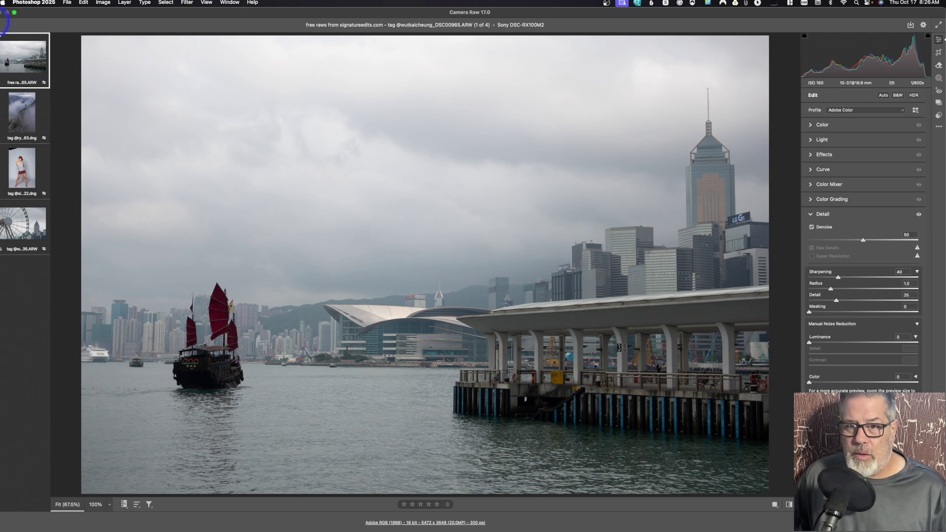
mouse_move(35, 78)
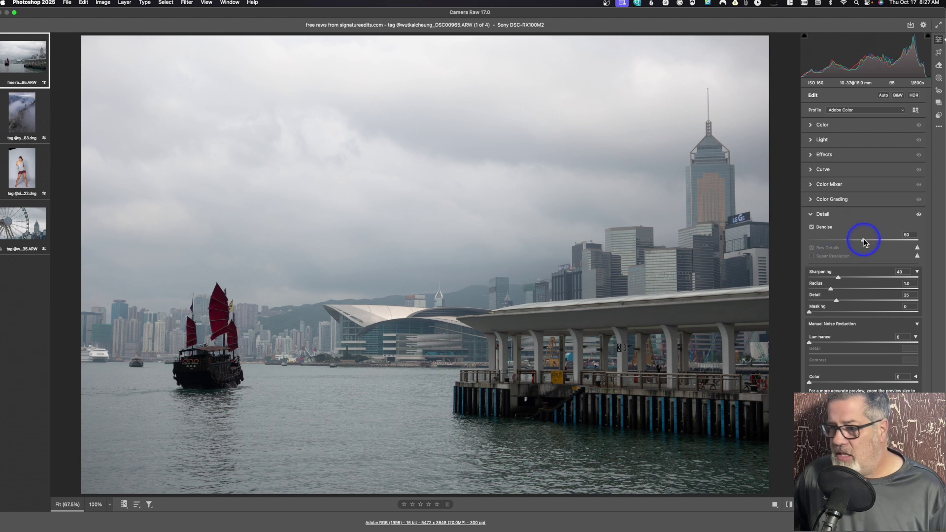
left_click_drag(863, 241, 851, 243)
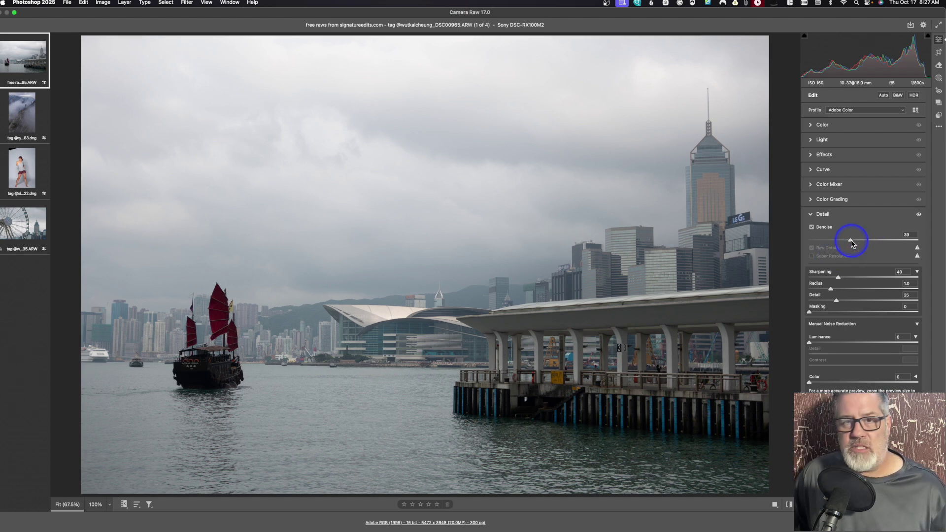